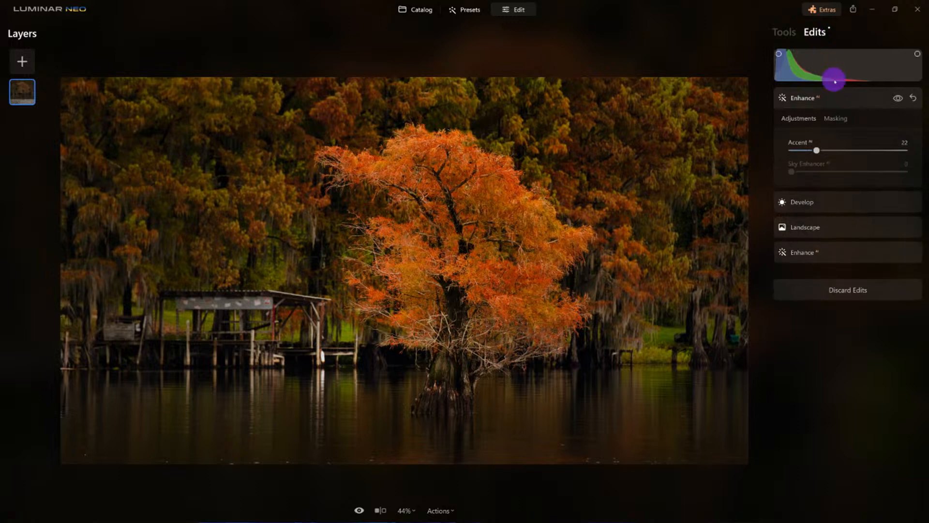
Collapse Enhance and discard every adjustment on the cypress lake photo
click(830, 98)
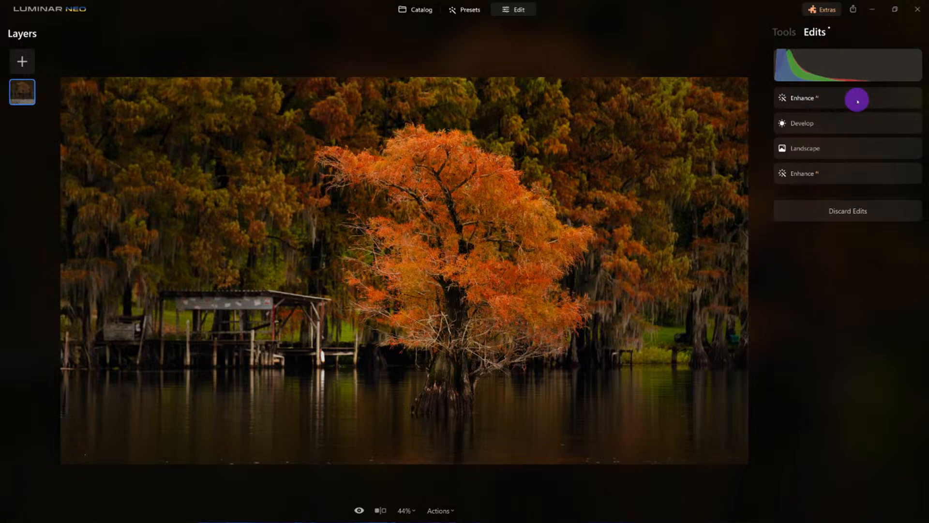
click(851, 213)
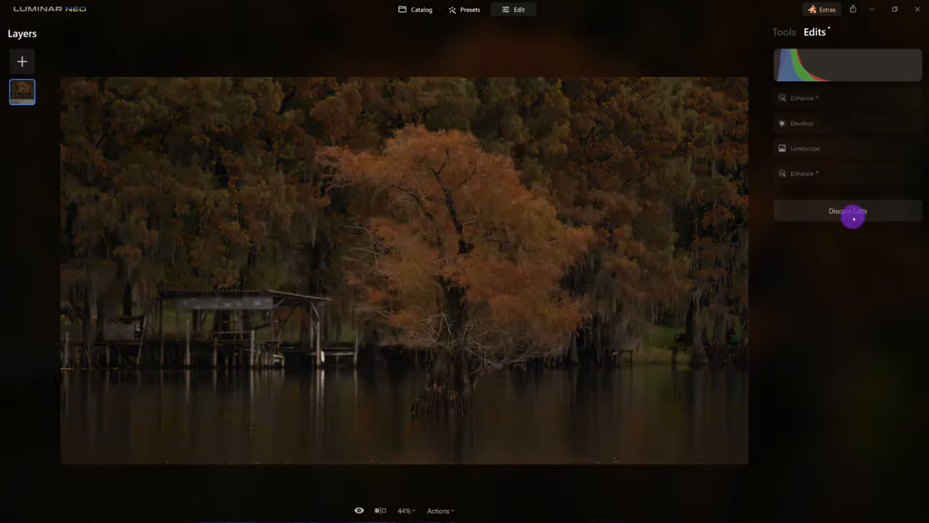
From the Tools list, raise Enhance AI Accent to 66
click(784, 32)
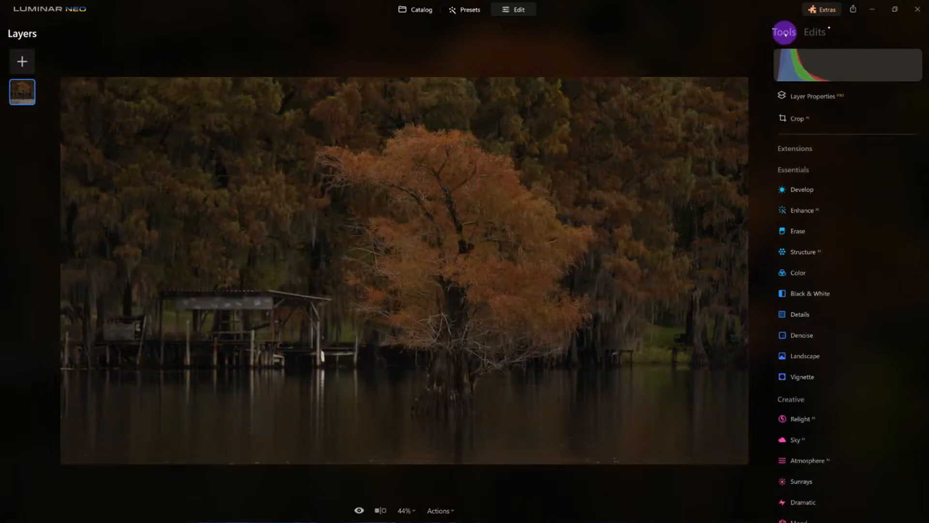
click(807, 211)
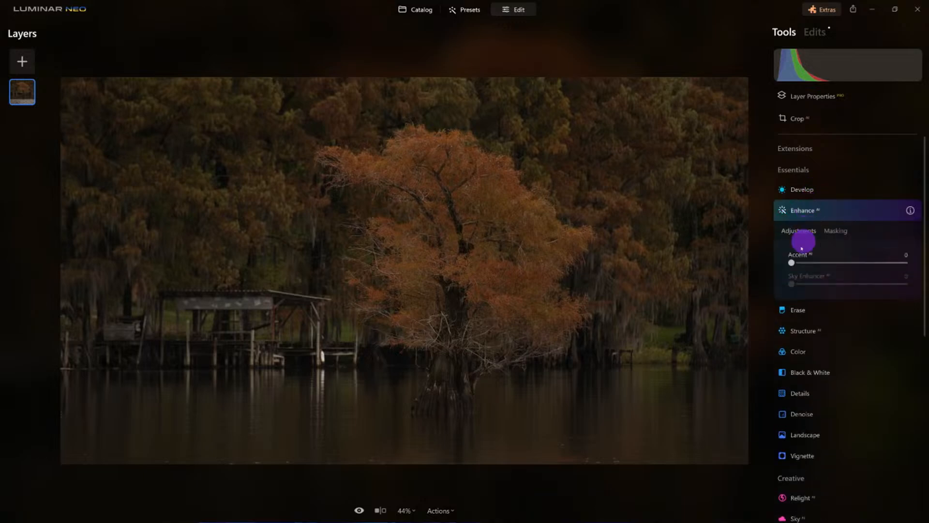
drag(793, 262, 870, 271)
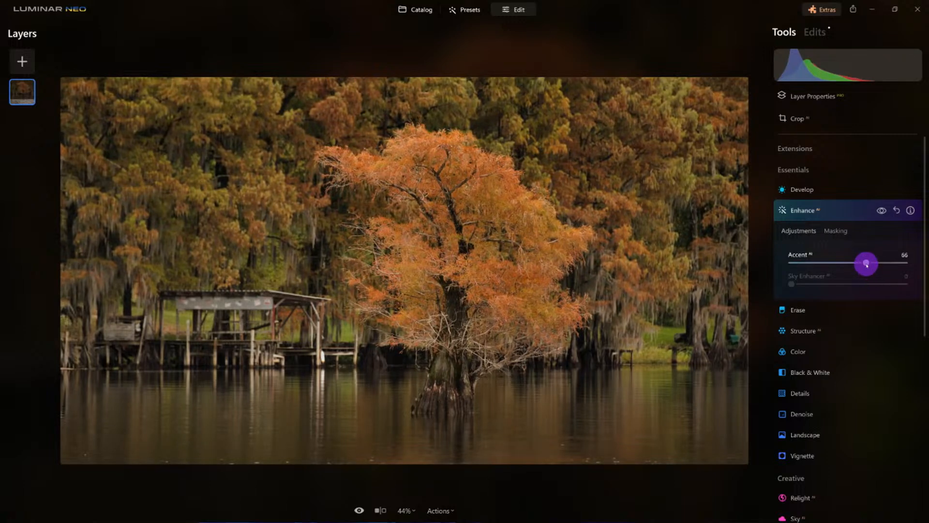
click(849, 217)
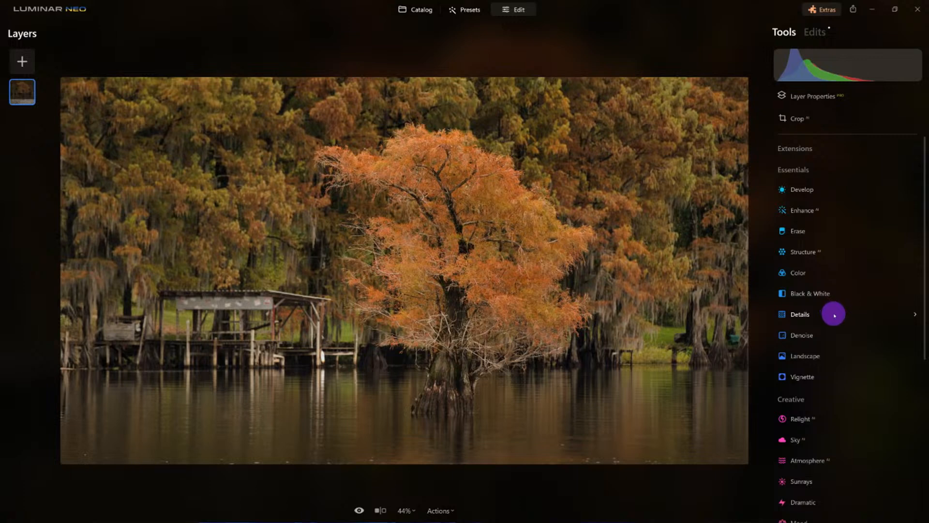
Set Landscape Dehaze to 40, Golden Hour to 22 and Foliage Enhancer to 35, comparing before/after
click(808, 357)
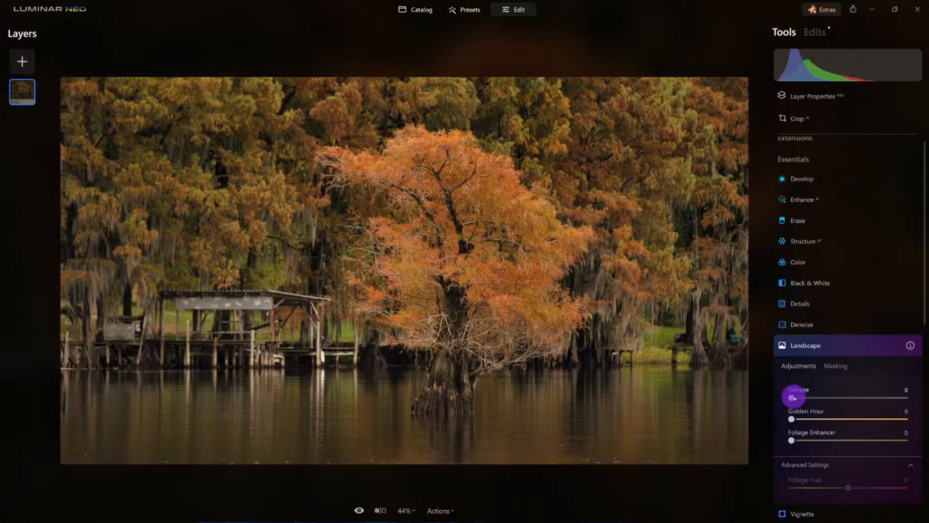
drag(794, 398, 841, 411)
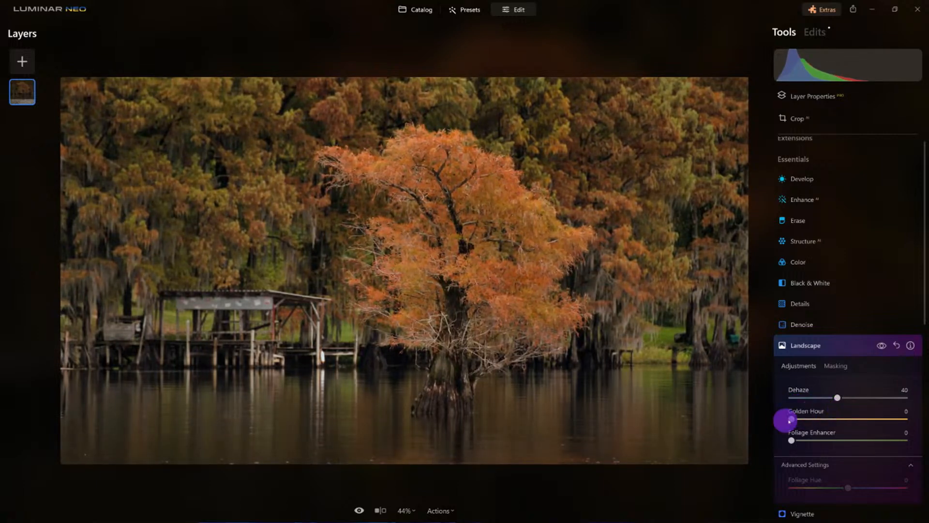
drag(792, 419, 818, 421)
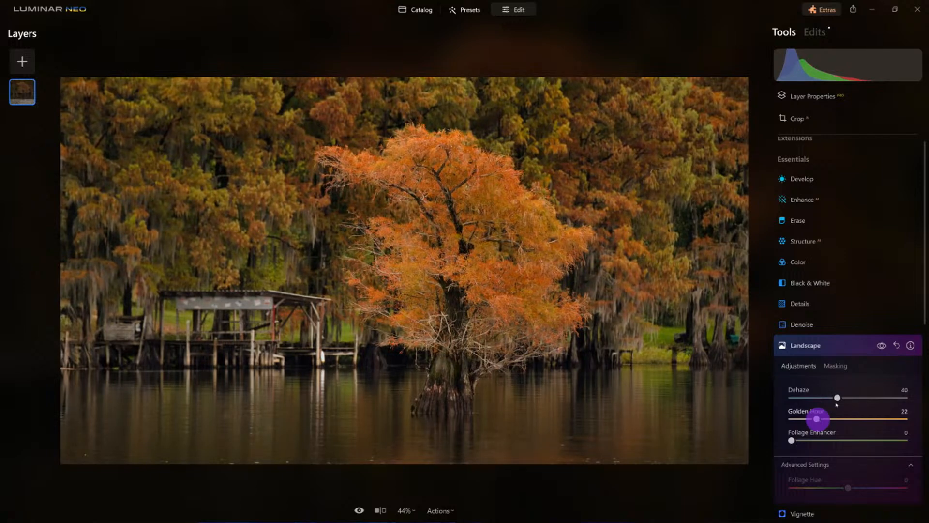
click(881, 345)
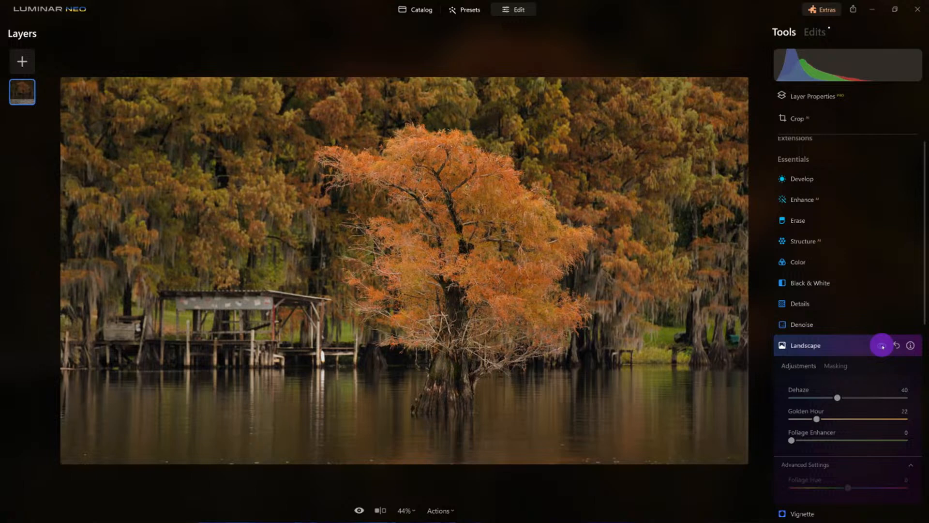
scroll(465, 328, up, 1)
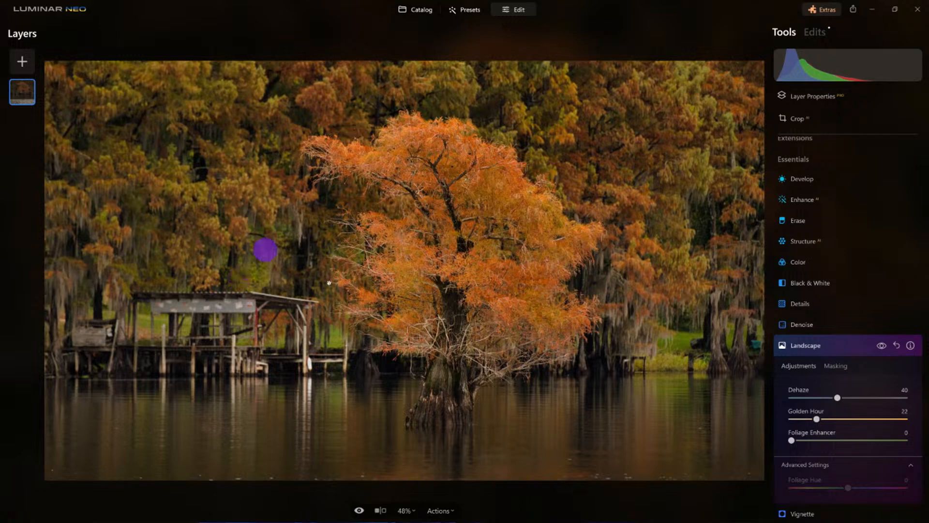
drag(794, 442, 867, 448)
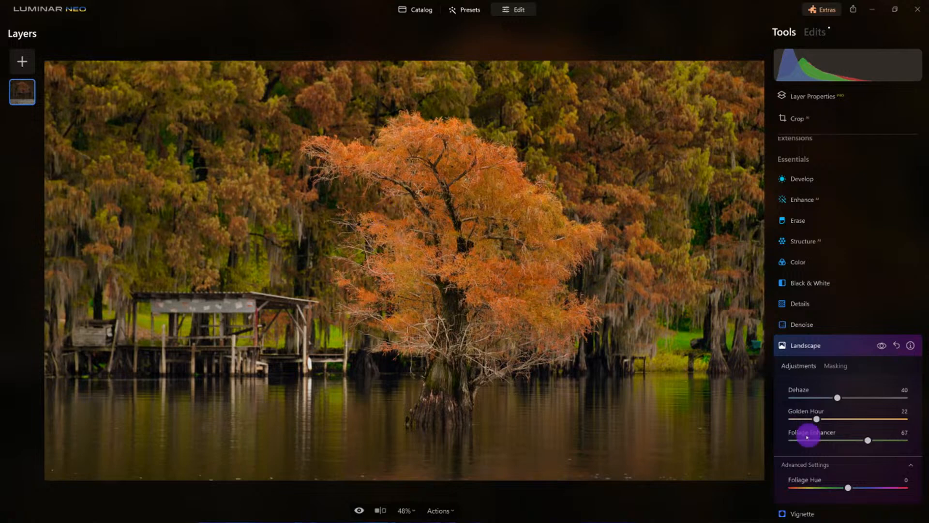
drag(867, 439, 830, 442)
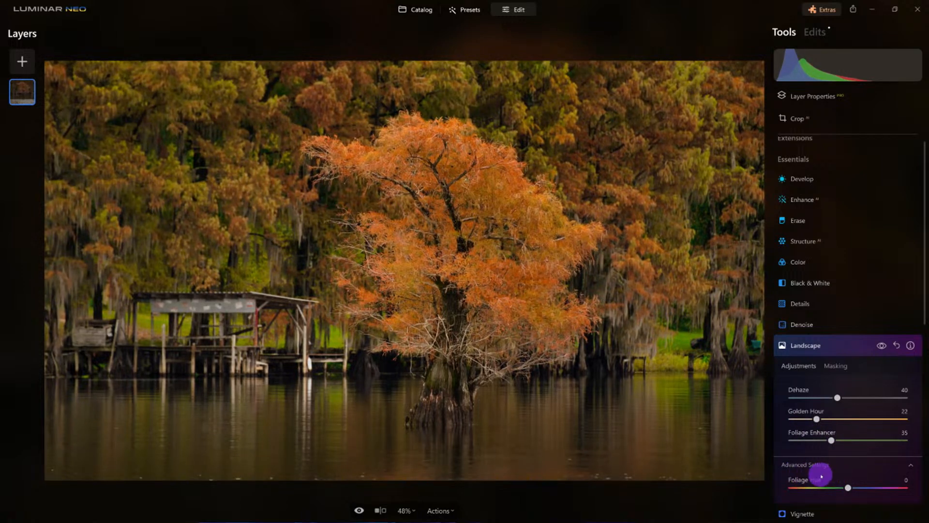
Set Landscape Foliage Hue to -81 and Foliage Enhancer to 45, then collapse Landscape
scroll(821, 476, down, 2)
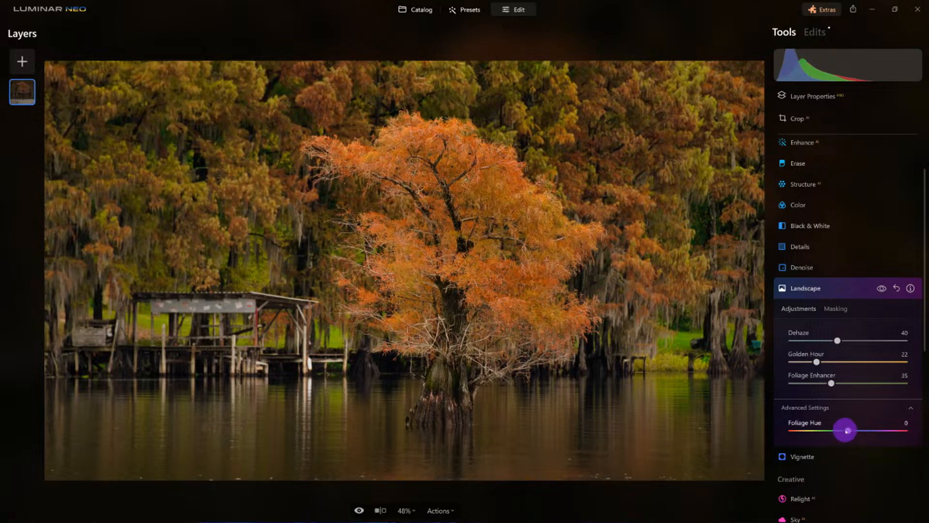
drag(842, 431, 795, 433)
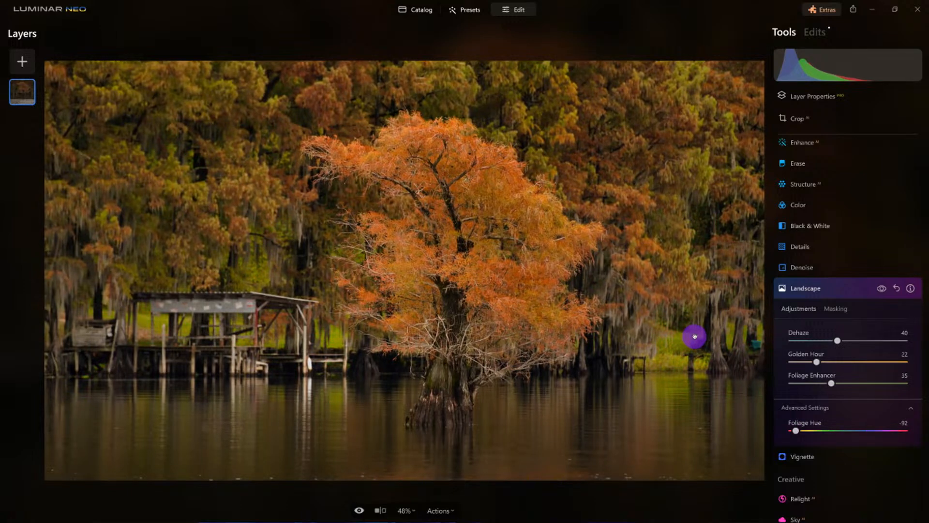
scroll(694, 337, up, 5)
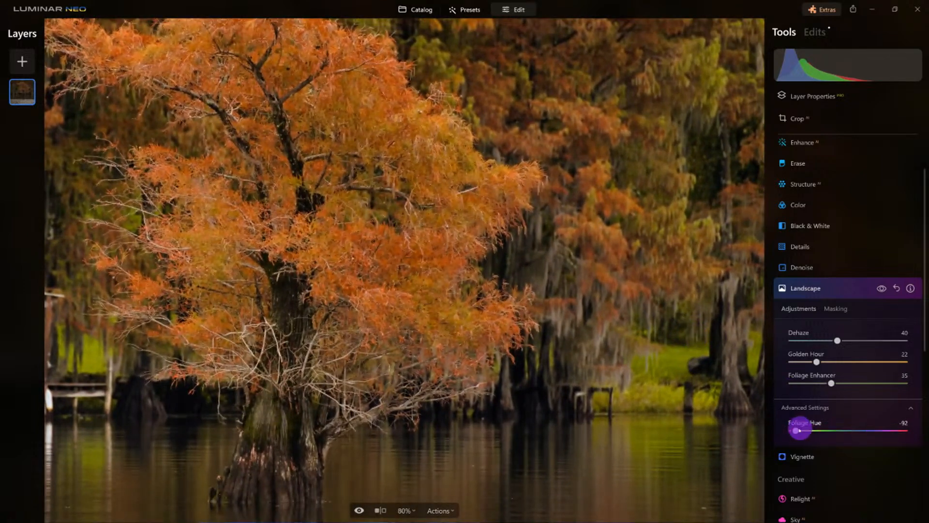
mouse_move(799, 430)
mouse_down()
mouse_move(906, 430)
mouse_move(800, 430)
mouse_up()
drag(839, 382, 846, 382)
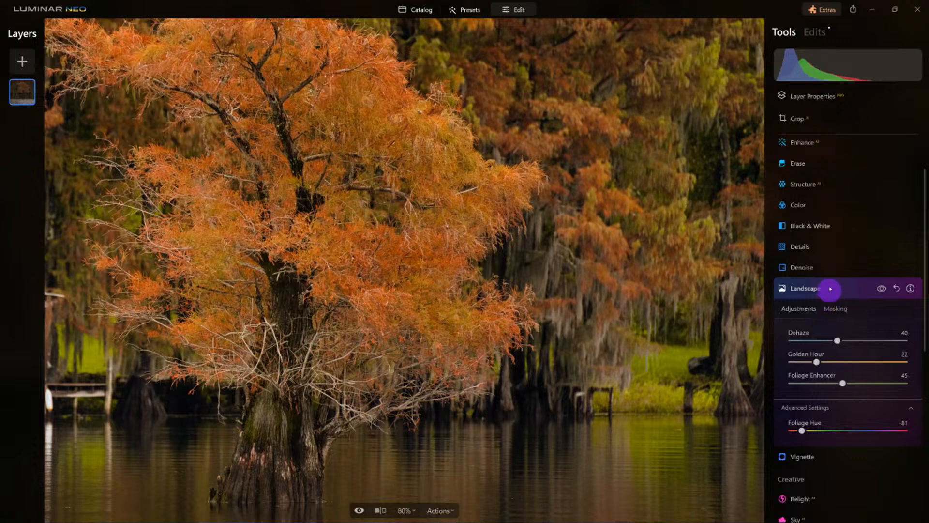
click(828, 289)
click(437, 270)
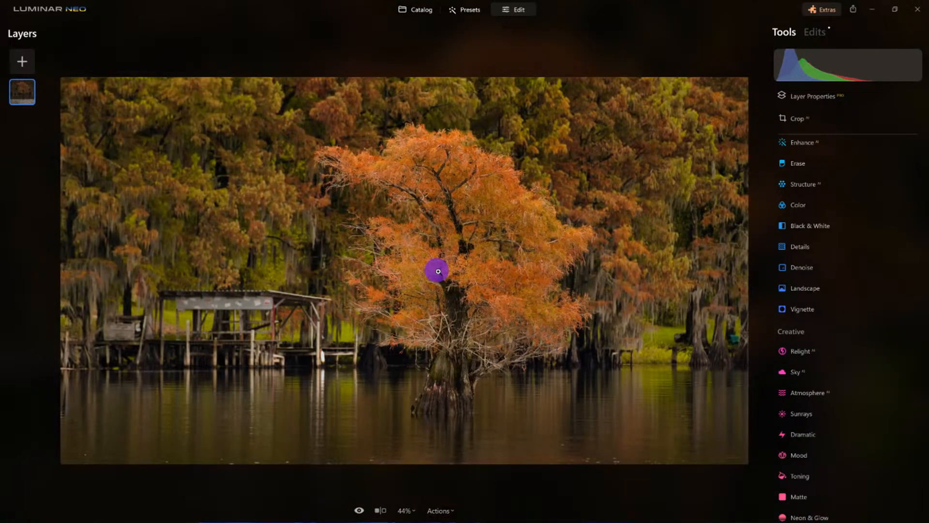
Set Develop Smart Contrast 64, Blacks -6, Whites 11 and Highlights -16, checking before/after
scroll(812, 303, up, 3)
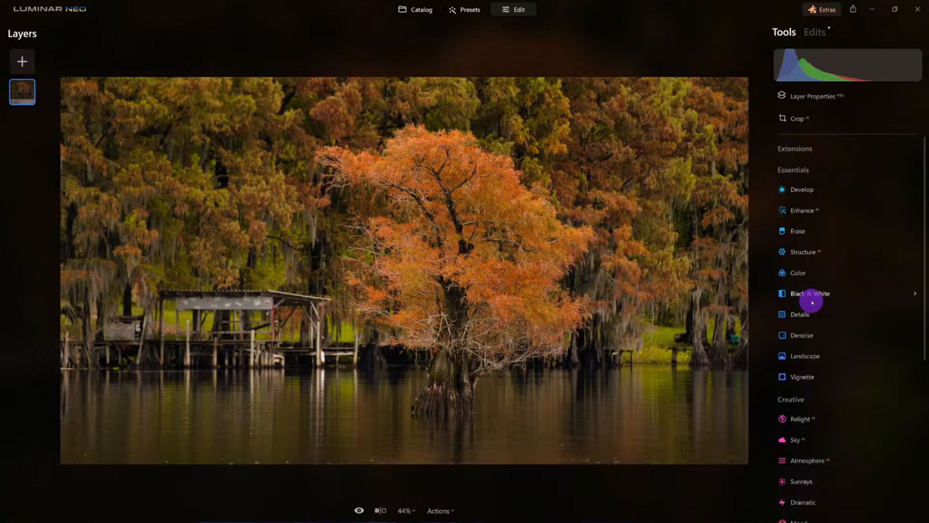
click(803, 192)
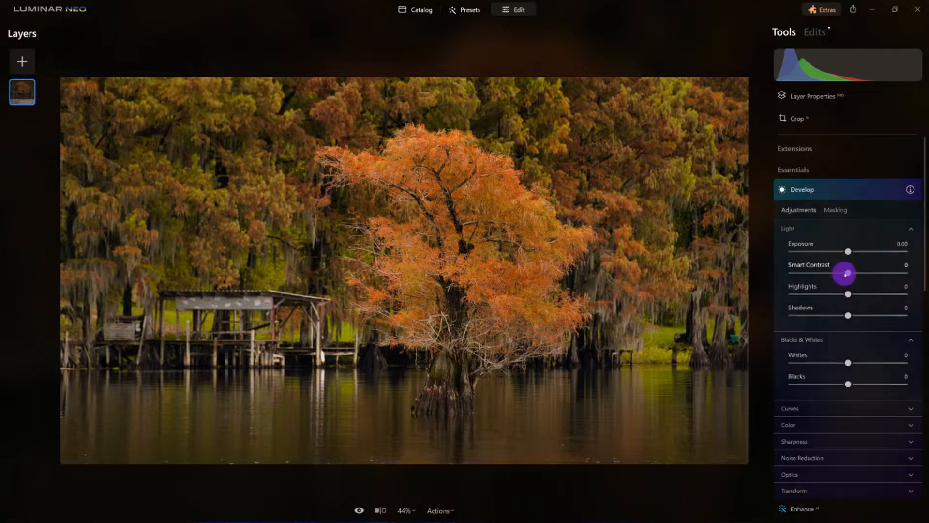
drag(847, 273, 874, 273)
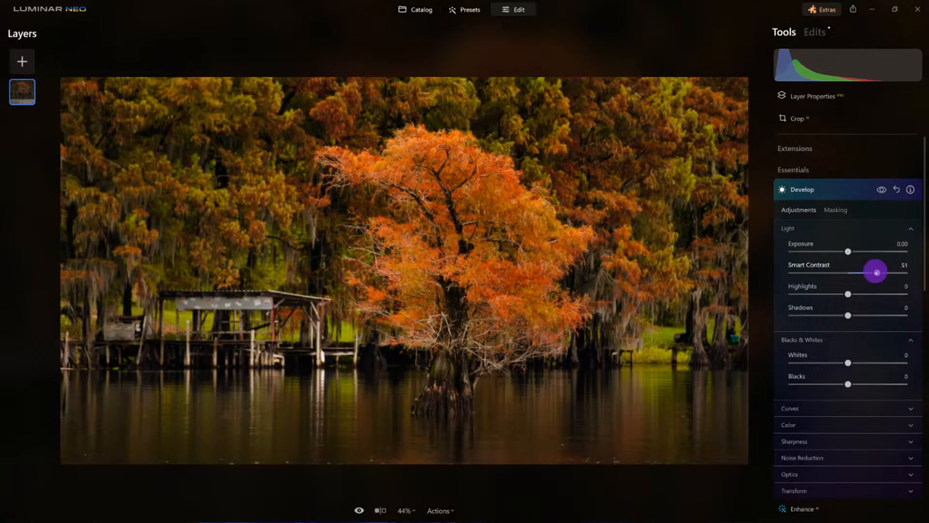
drag(877, 272, 882, 272)
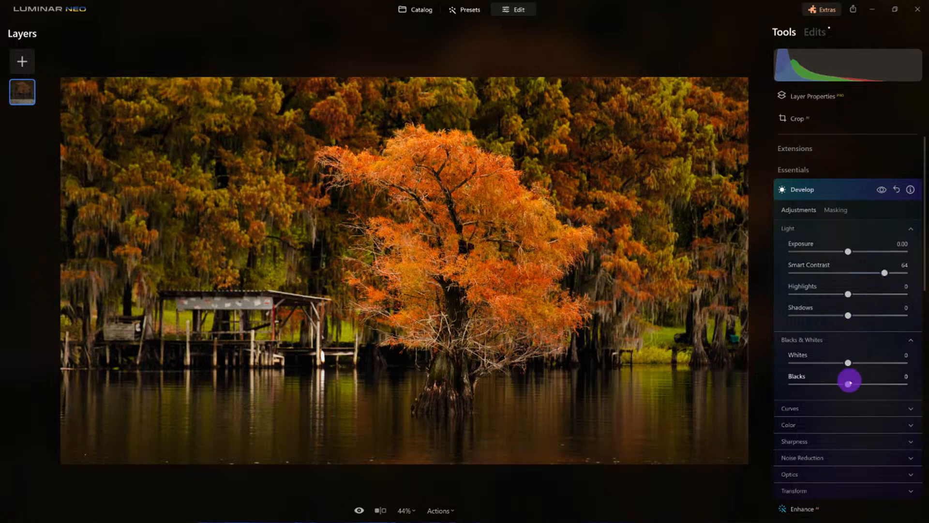
drag(847, 385, 857, 368)
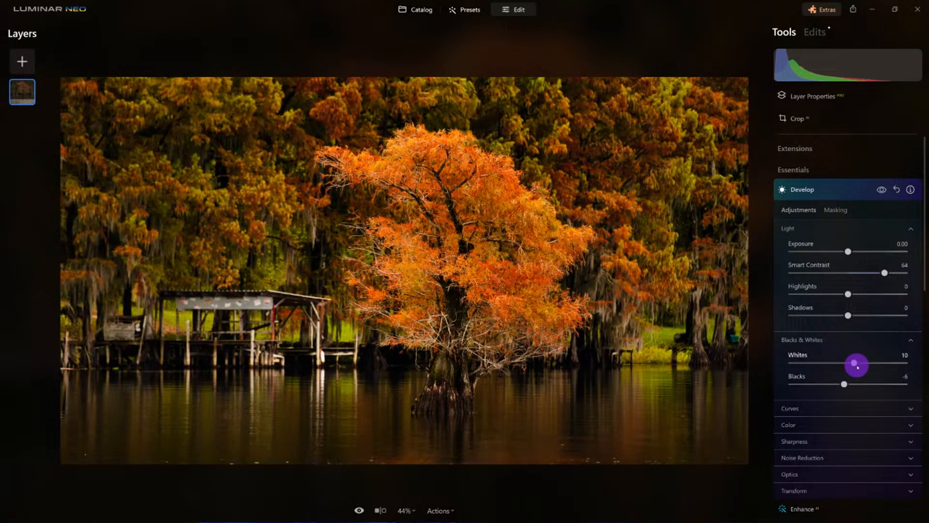
drag(858, 367, 856, 370)
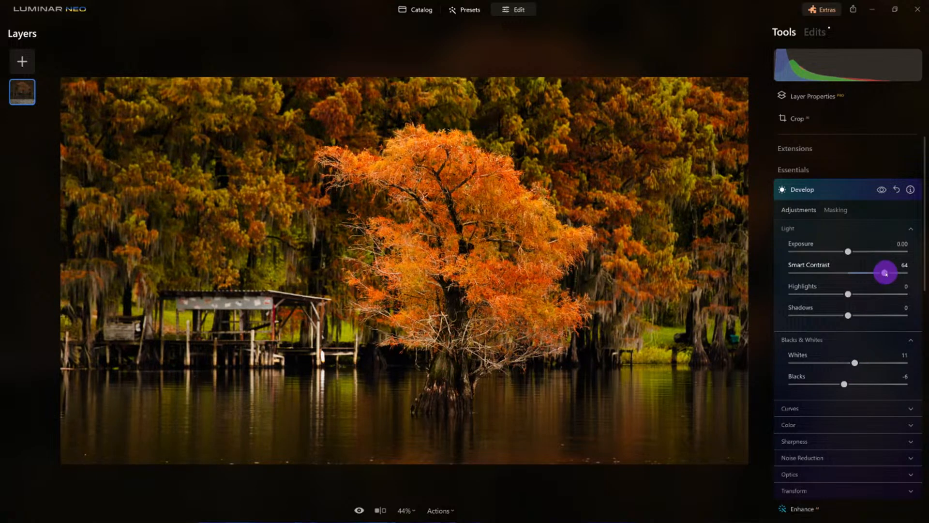
drag(848, 293, 840, 296)
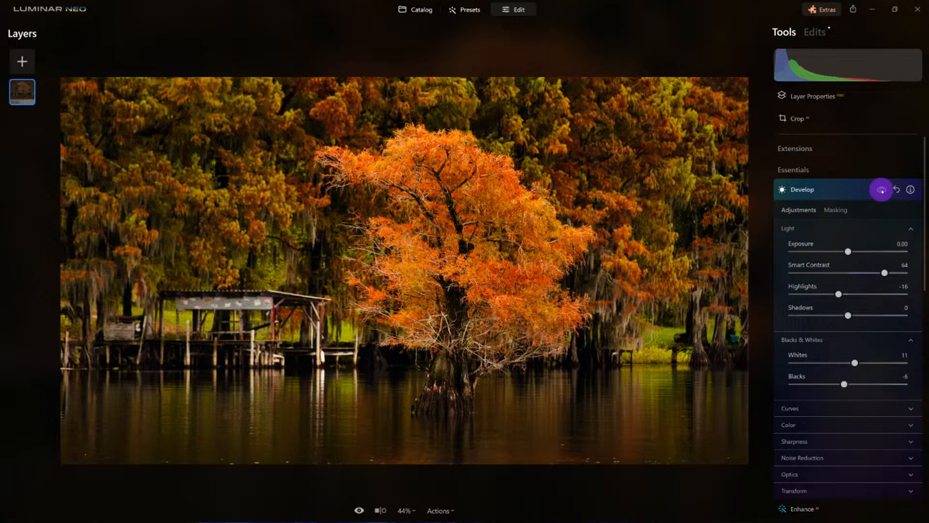
click(881, 190)
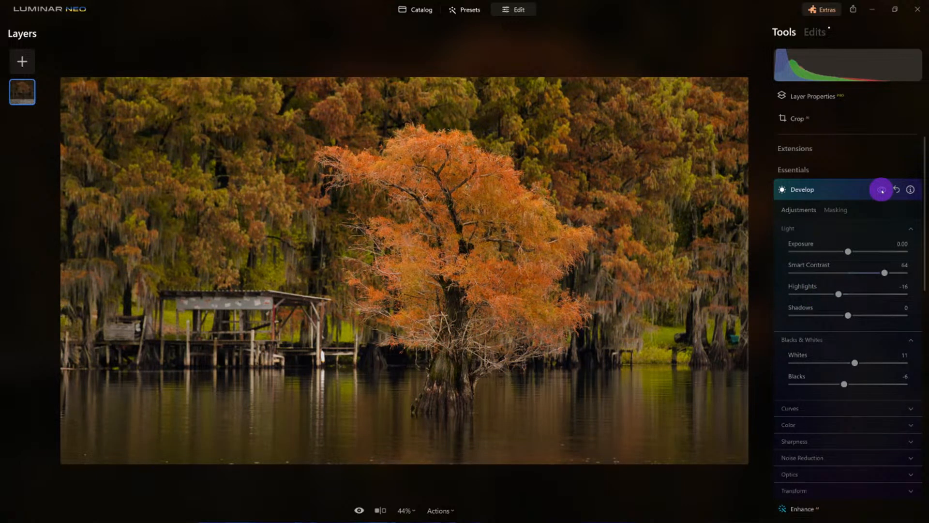
click(881, 190)
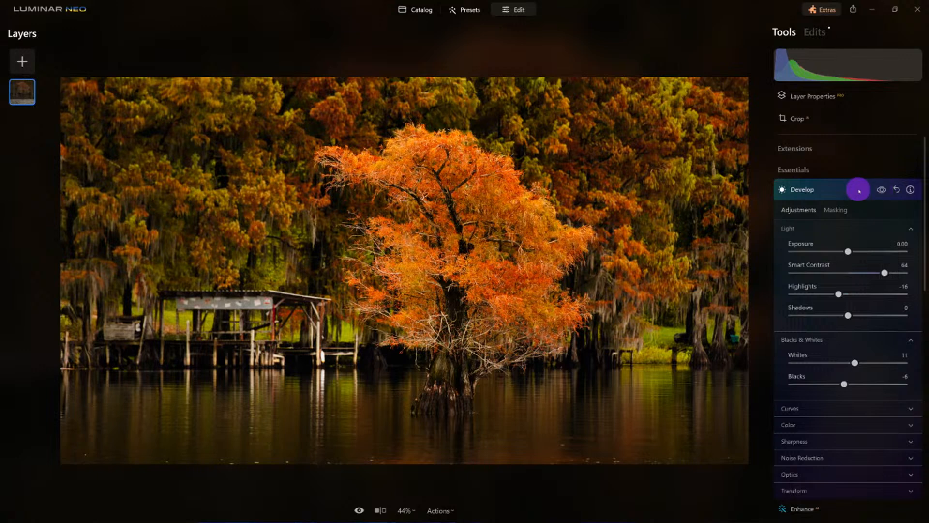
click(859, 190)
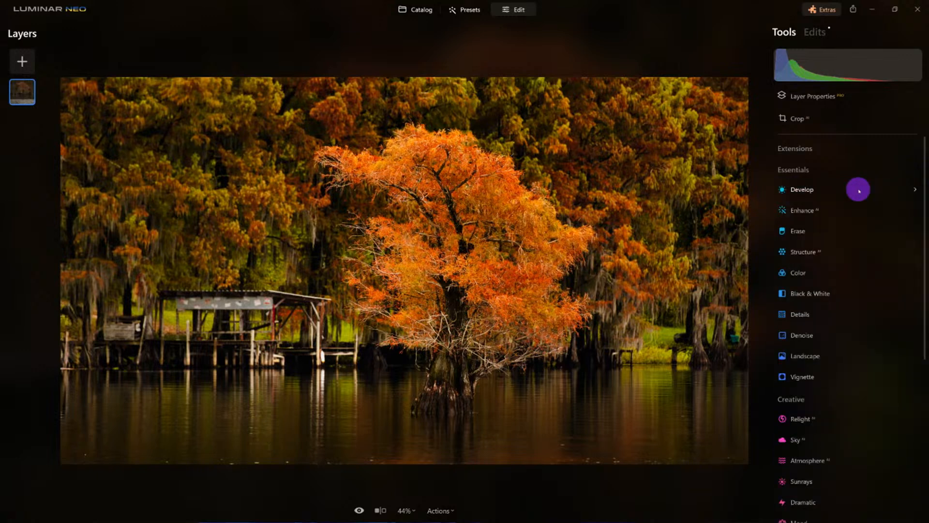
Set Structure Amount to 17 and Boost to 18, comparing with the effect toggled
click(823, 251)
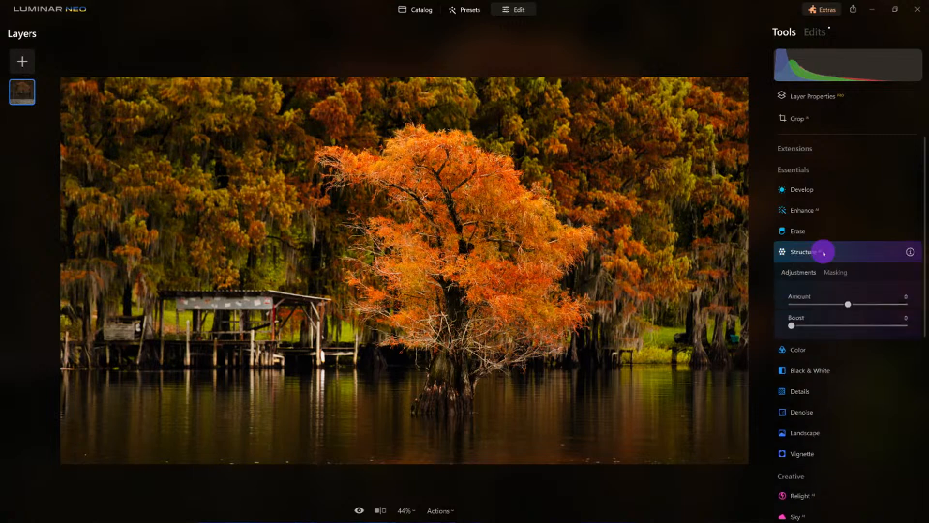
drag(849, 306, 856, 306)
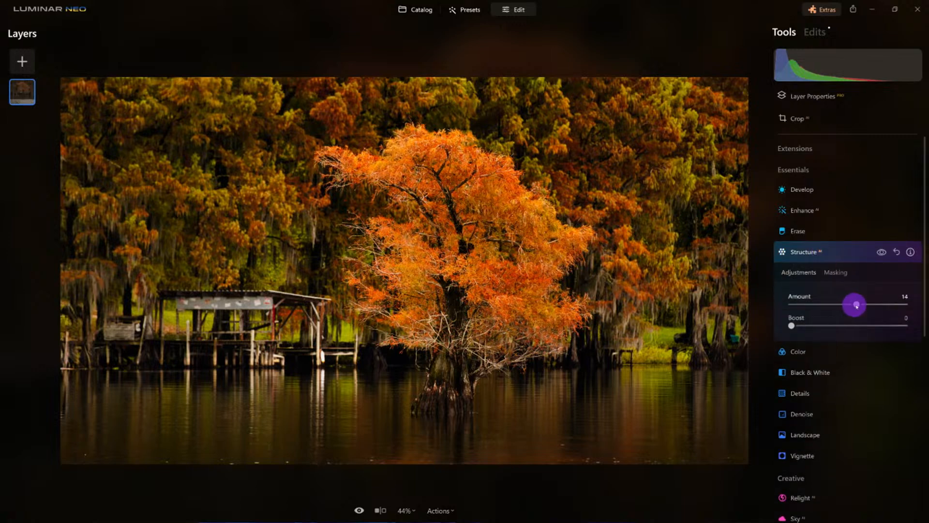
drag(792, 325, 812, 325)
click(881, 252)
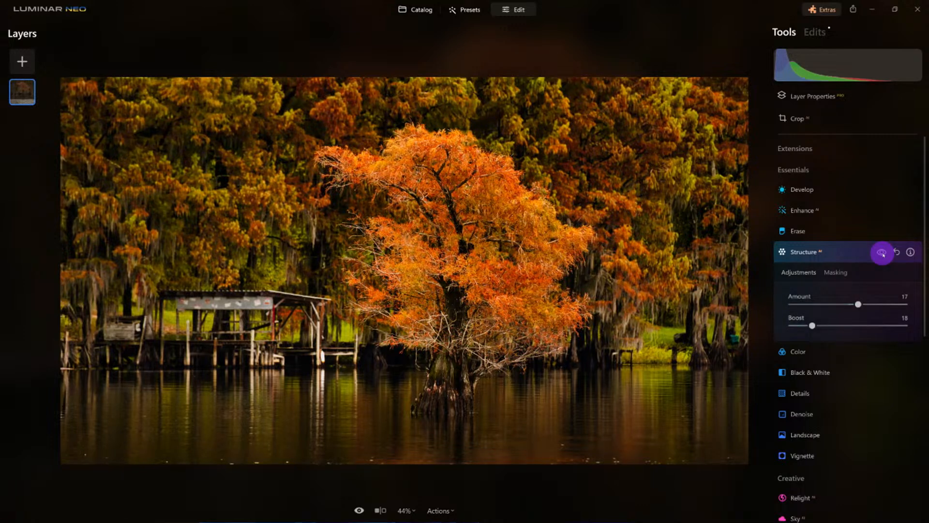
click(845, 254)
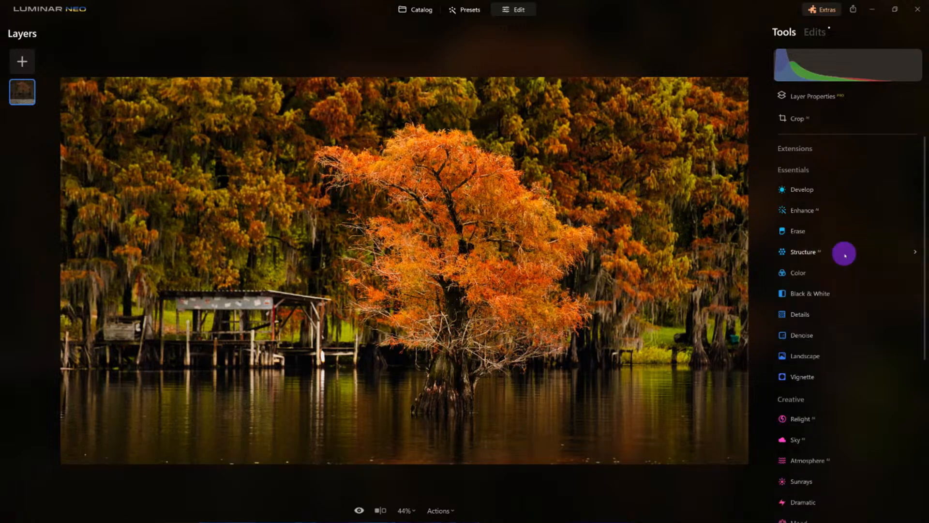
Set the second Enhance's Accent to 31 and compare before/after
click(802, 211)
drag(791, 262, 826, 269)
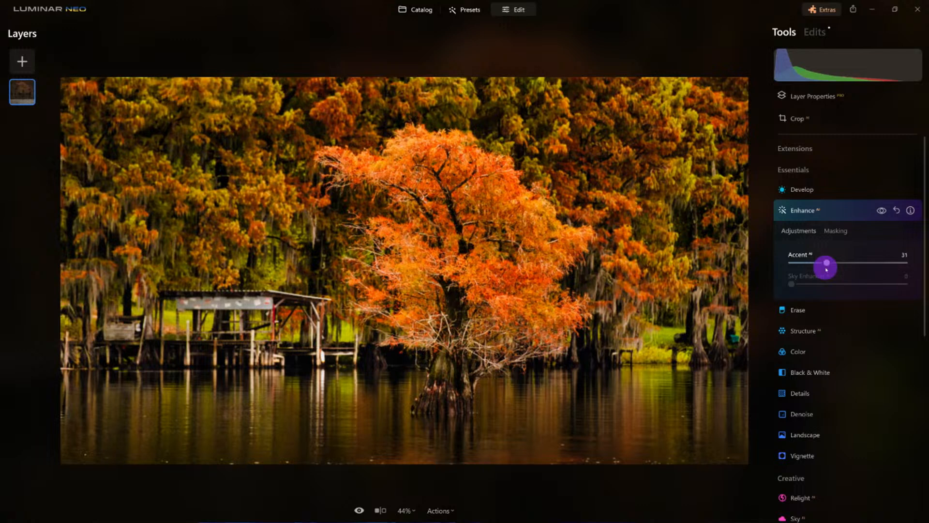
click(882, 210)
click(882, 210)
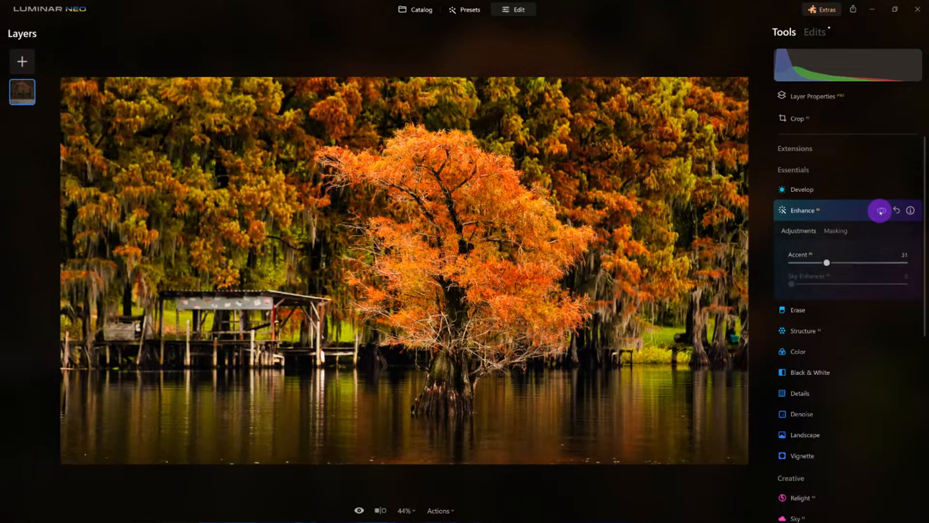
Confine the Enhance effect to the central cypress with a radial gradient mask
click(836, 231)
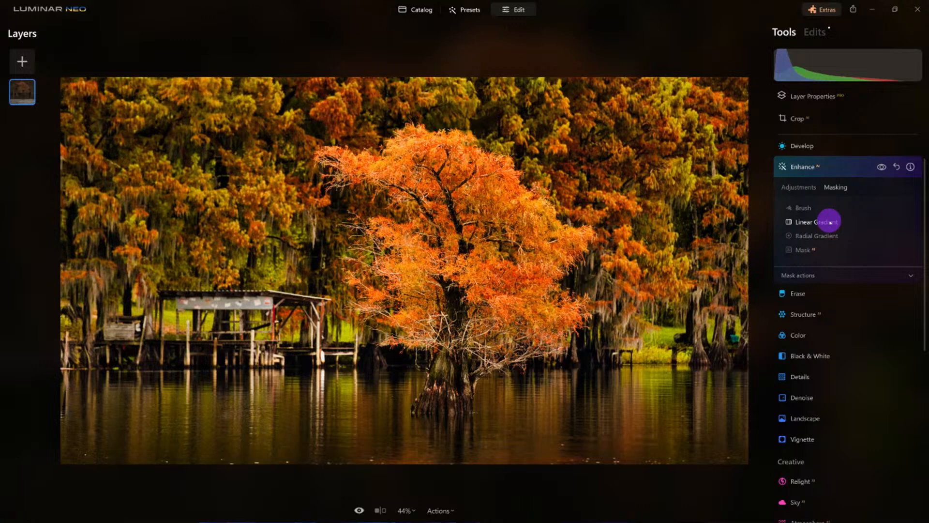
click(825, 235)
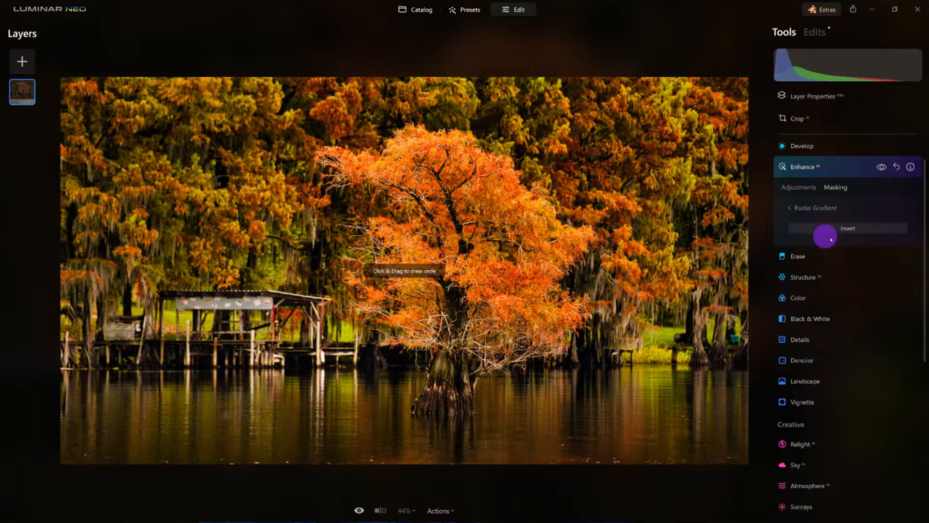
drag(448, 253, 535, 292)
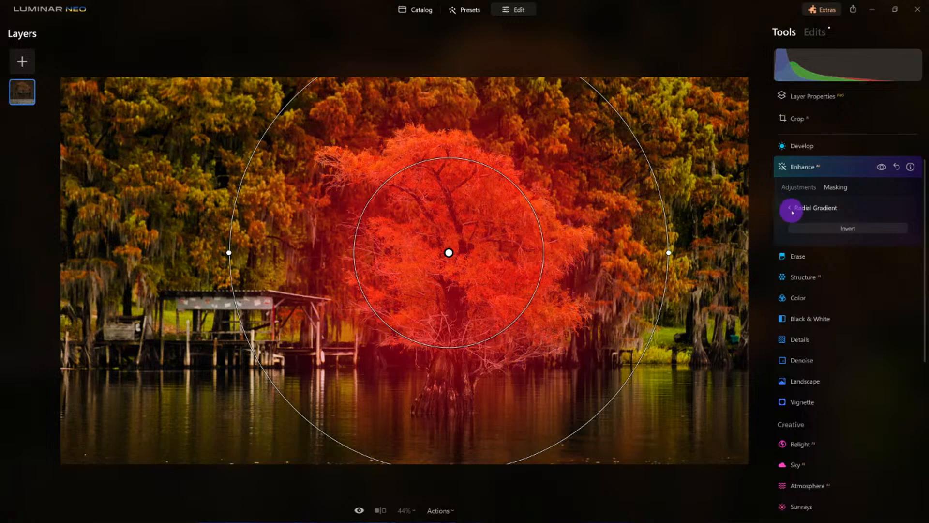
click(788, 209)
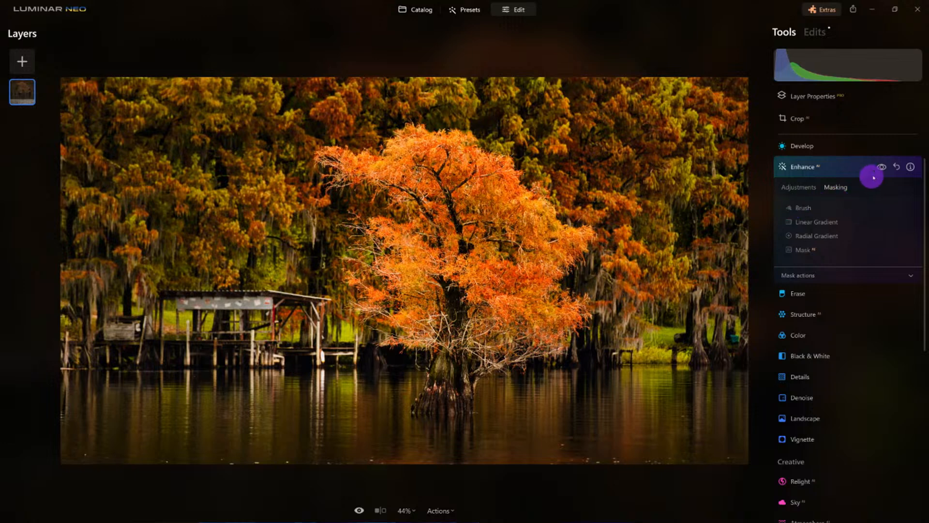
click(881, 169)
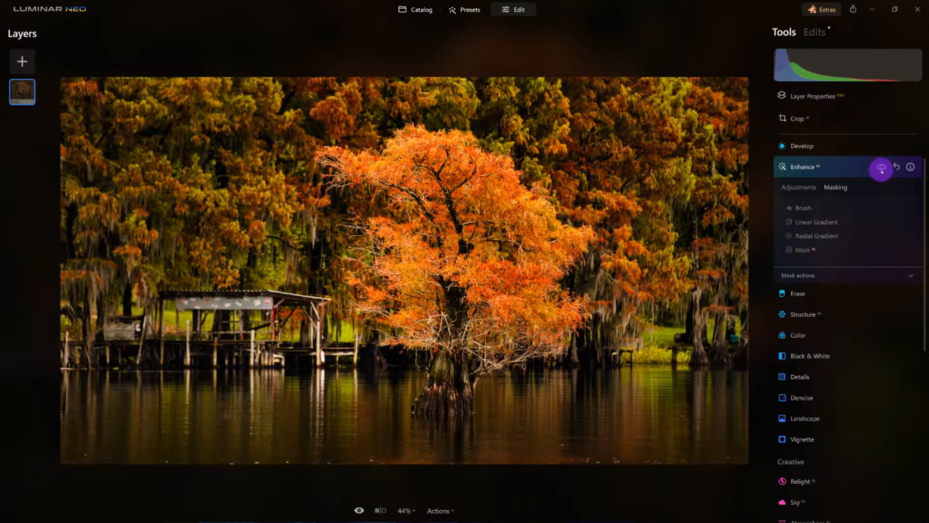
click(882, 169)
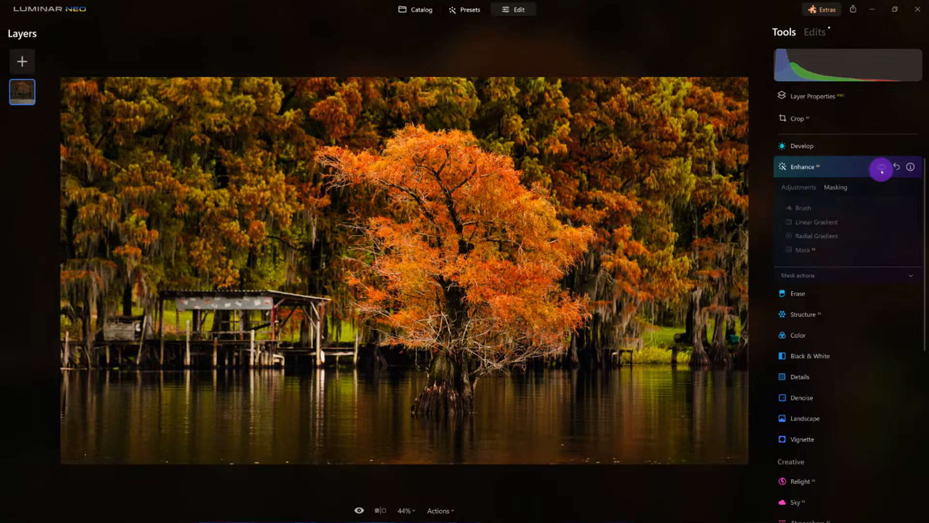
click(882, 169)
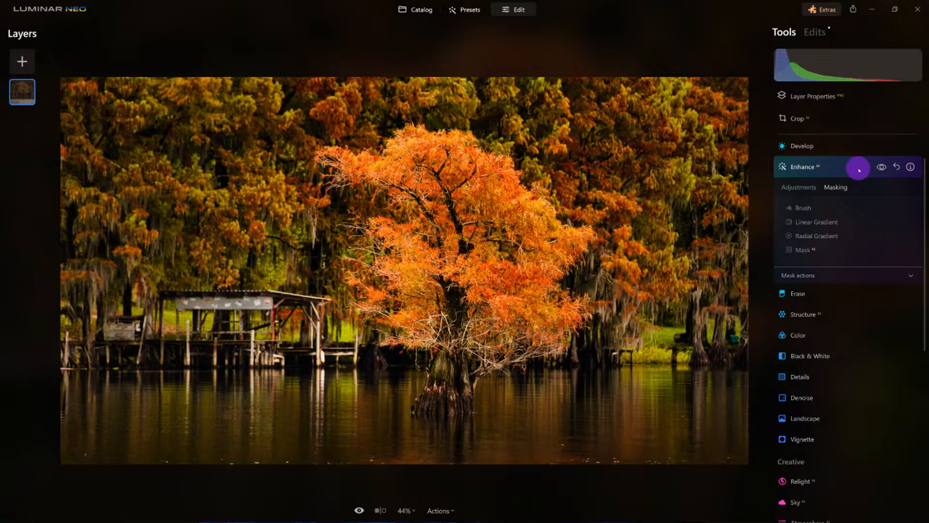
click(859, 170)
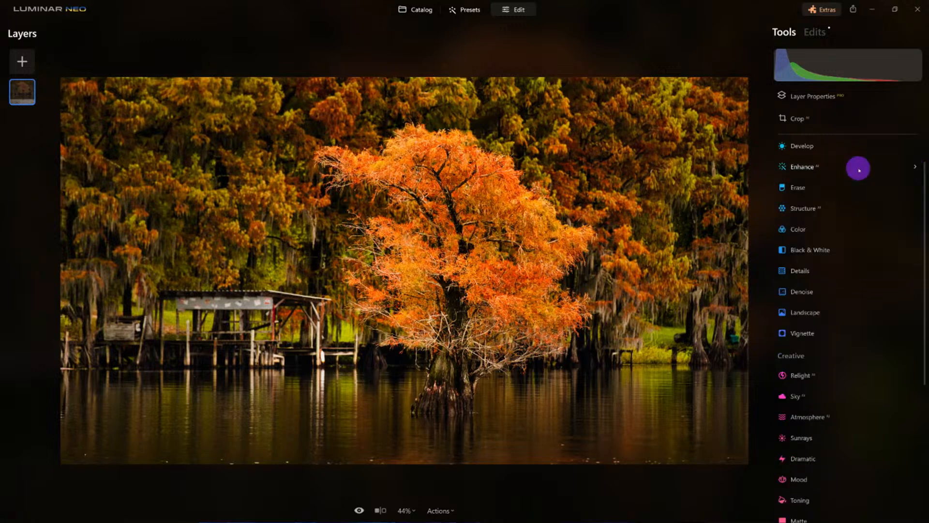
In the Edits list, raise Landscape Dehaze to 48 and Develop Smart Contrast to 75
click(821, 39)
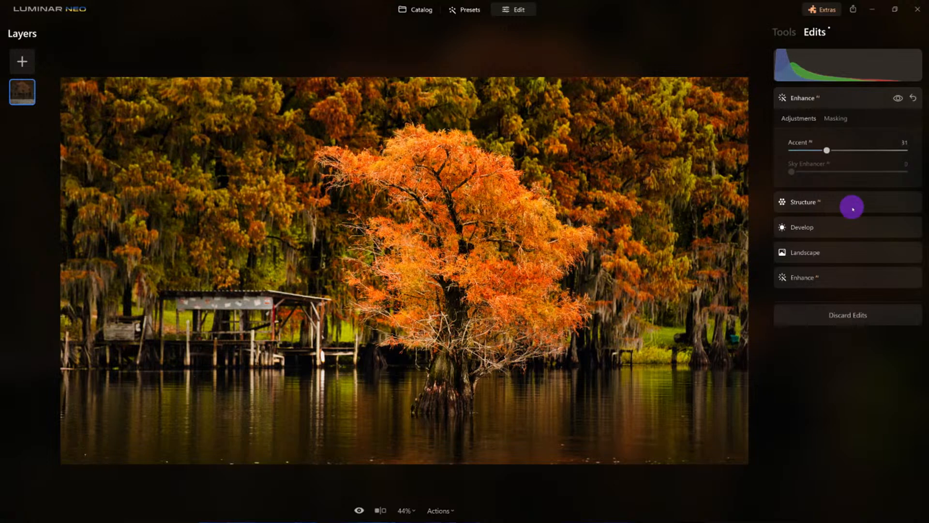
click(843, 253)
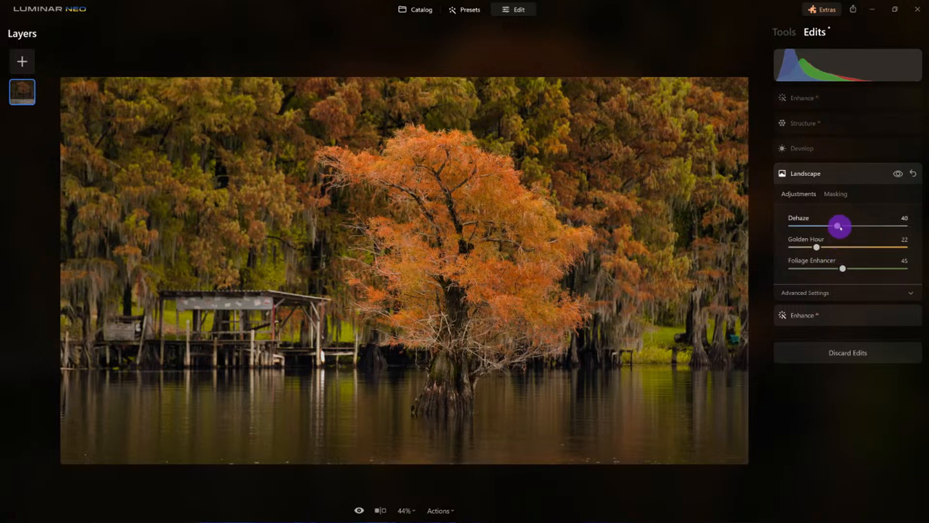
drag(838, 226, 846, 225)
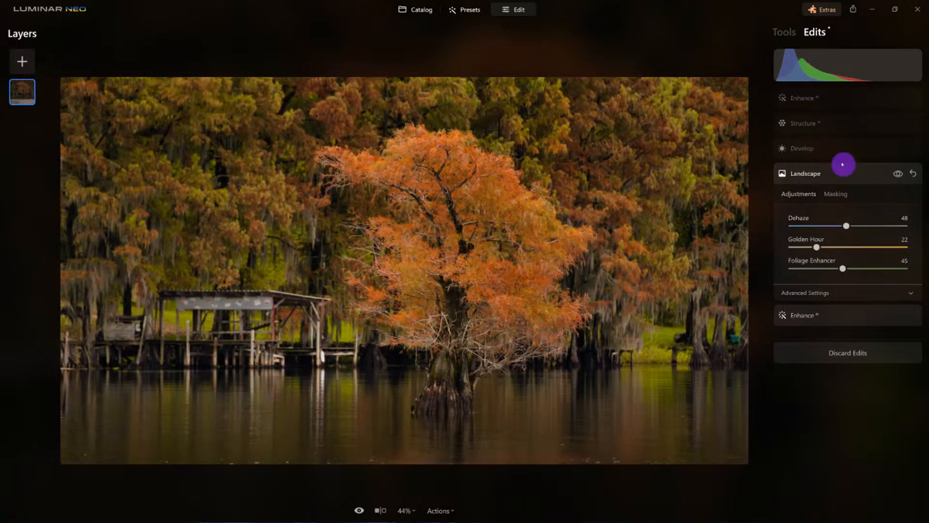
click(831, 153)
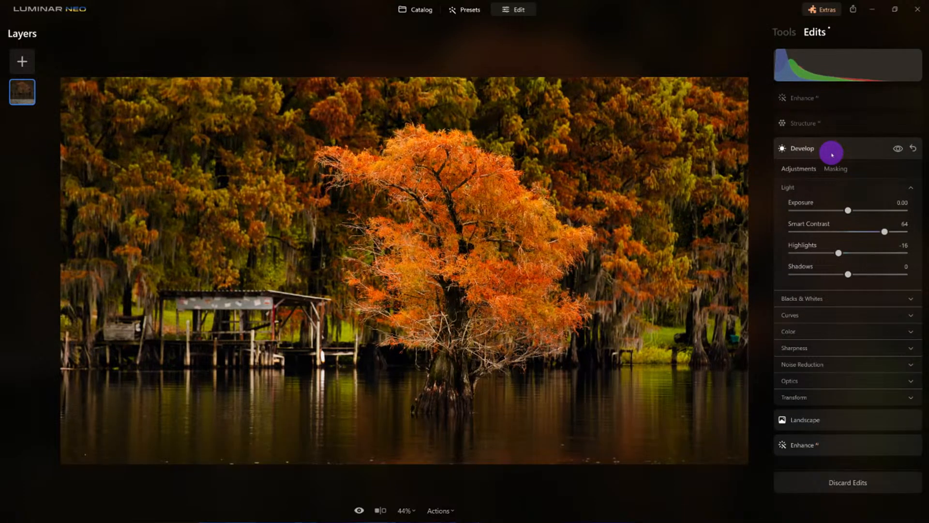
drag(887, 234, 894, 234)
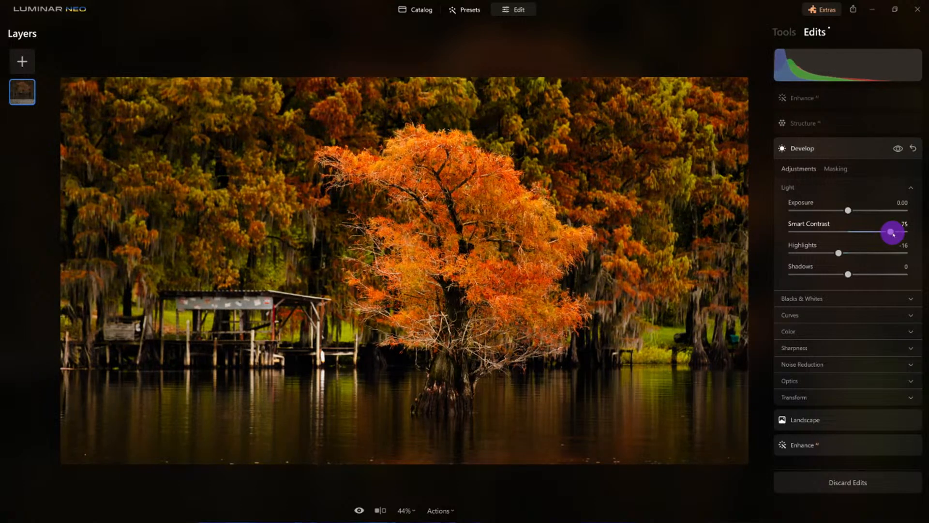
Lower the Enhance Accent from 31 to 22 and compare before/after
click(823, 121)
click(828, 100)
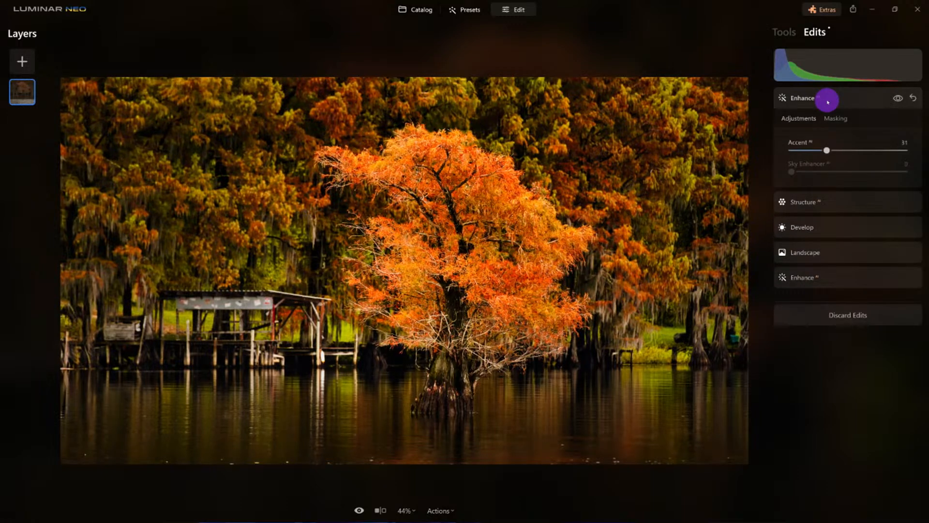
drag(827, 150, 818, 152)
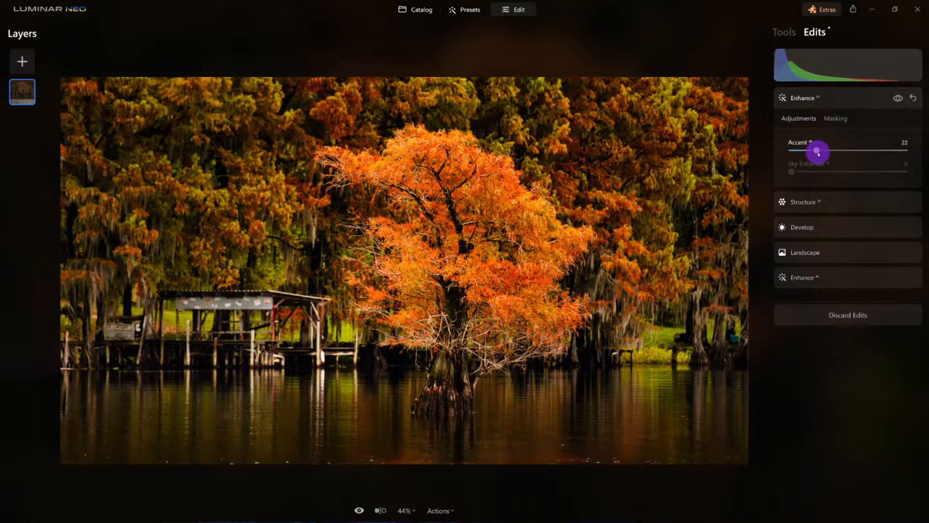
click(898, 98)
click(897, 98)
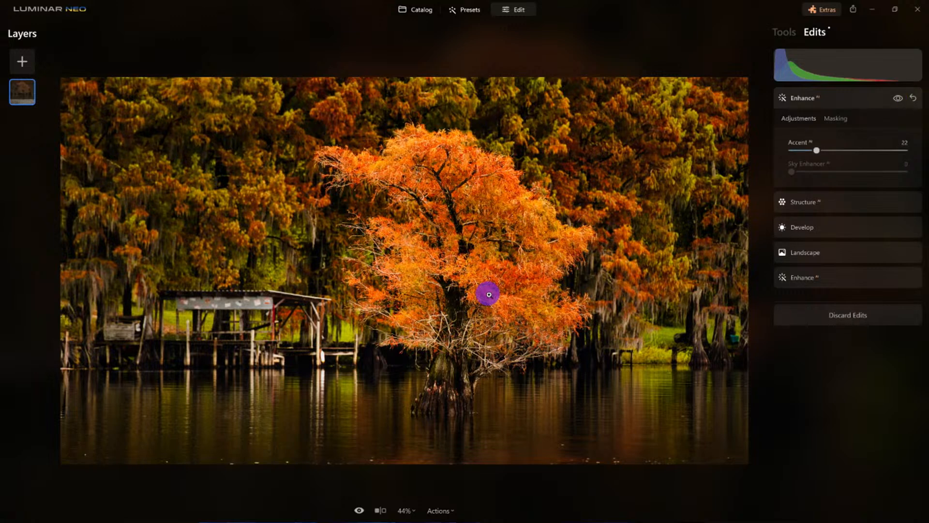
click(359, 510)
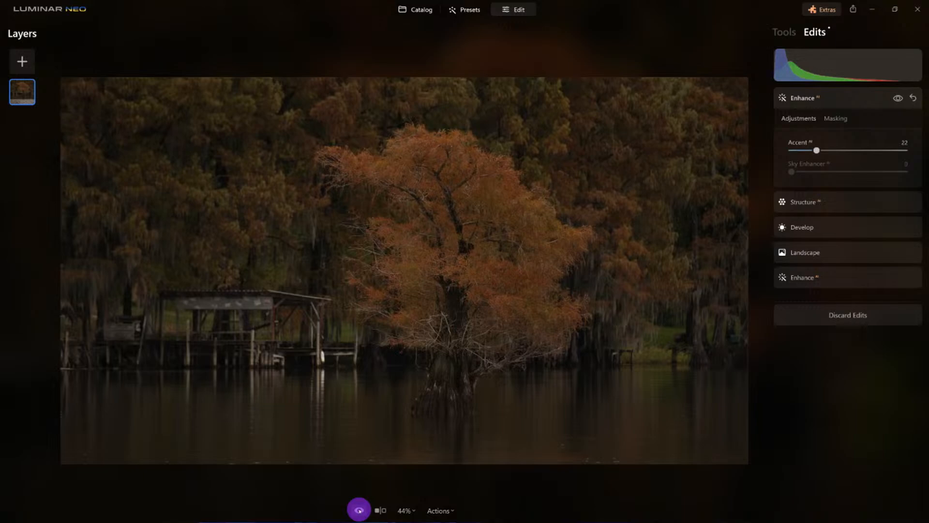
click(358, 510)
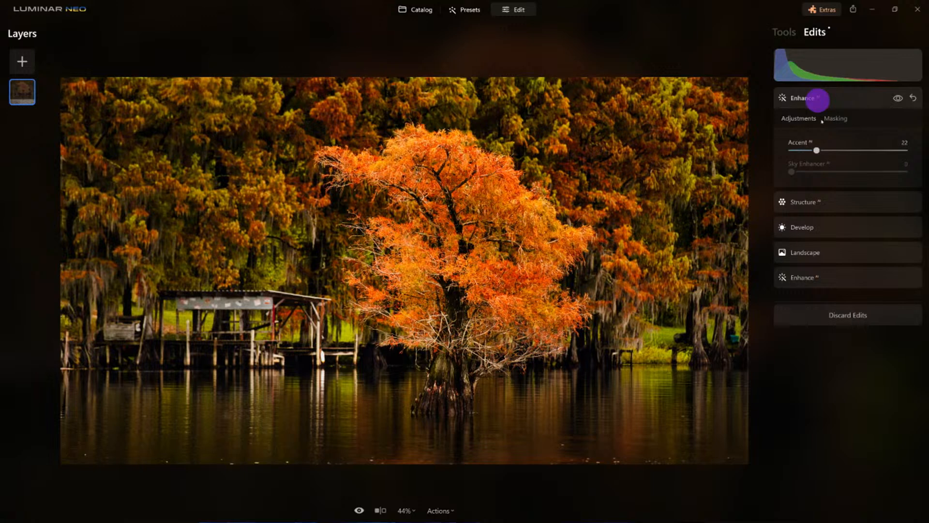
click(825, 252)
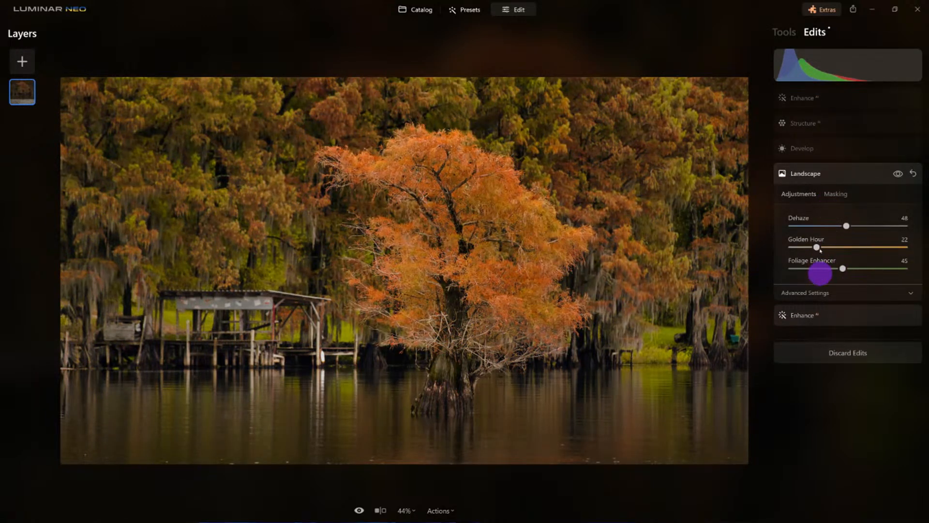
click(839, 148)
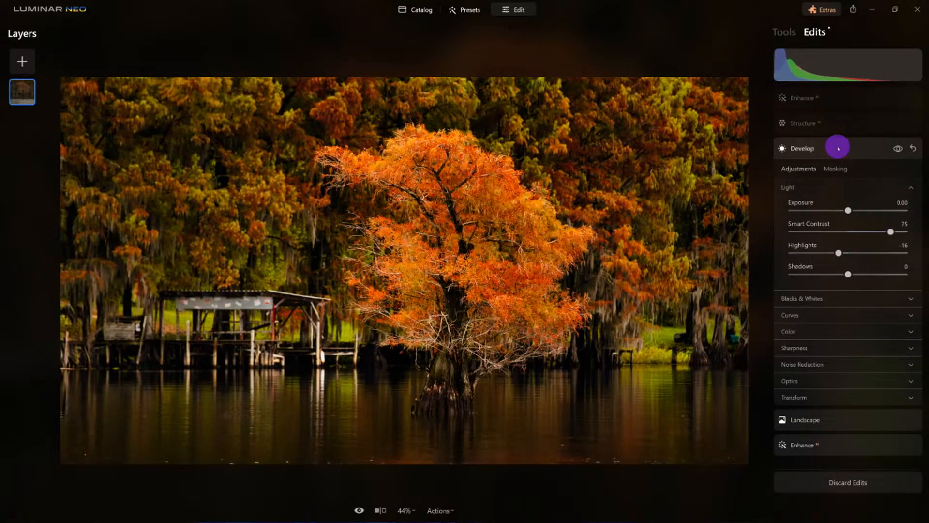
click(898, 149)
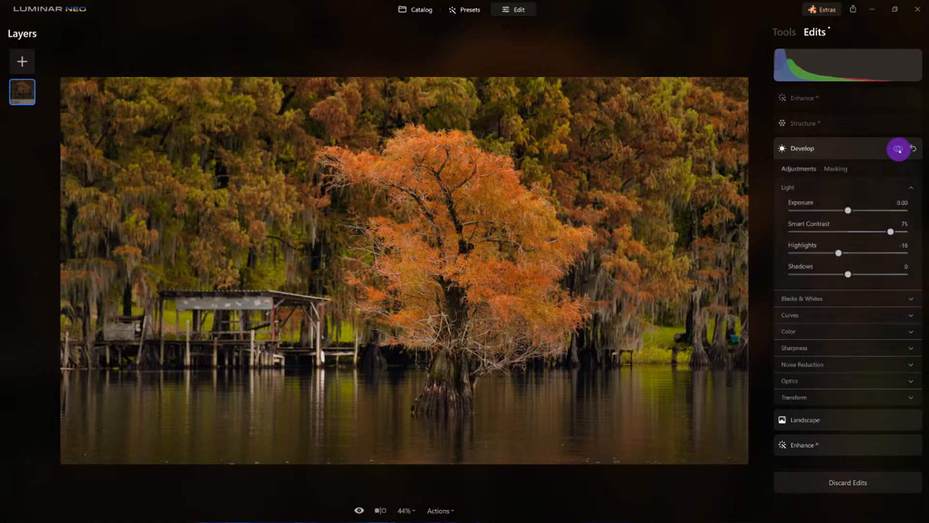
click(898, 148)
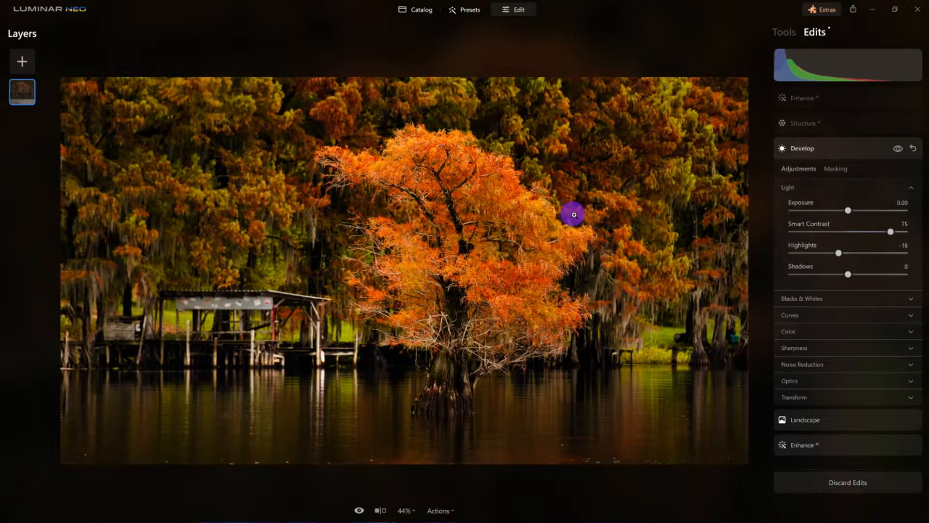